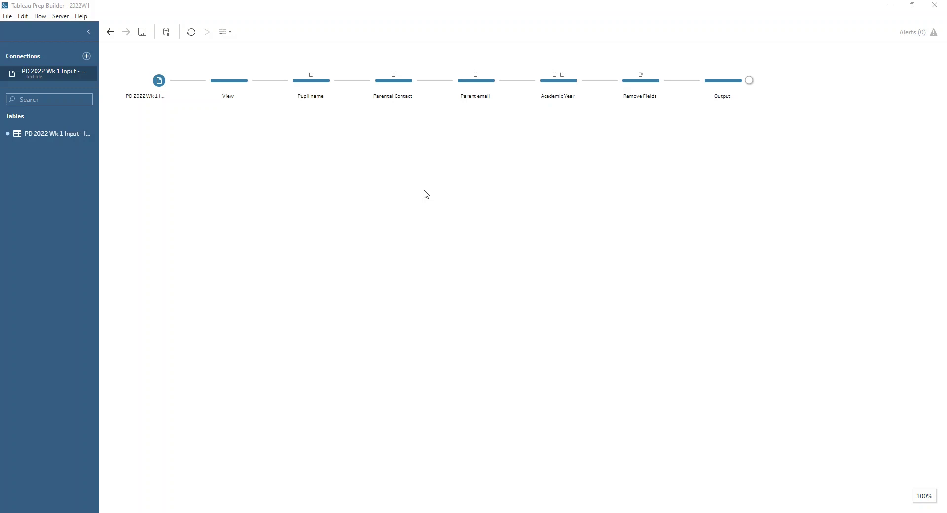
Open the View step to profile the 9 raw pupil and parent fields across 1K rows.
left_click(225, 87)
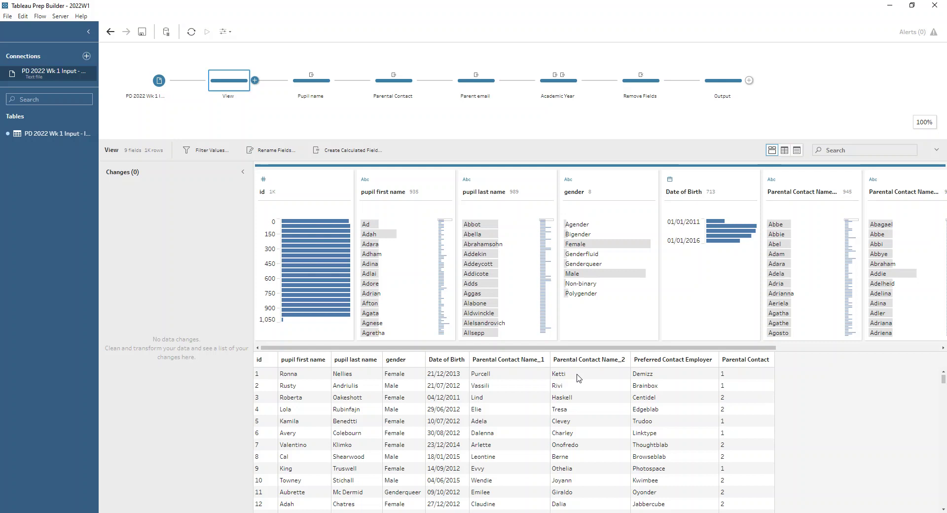
Review the Pupil's Name formula [pupil last name]+", "+[pupil first name] in the Pupil name step.
left_click(312, 83)
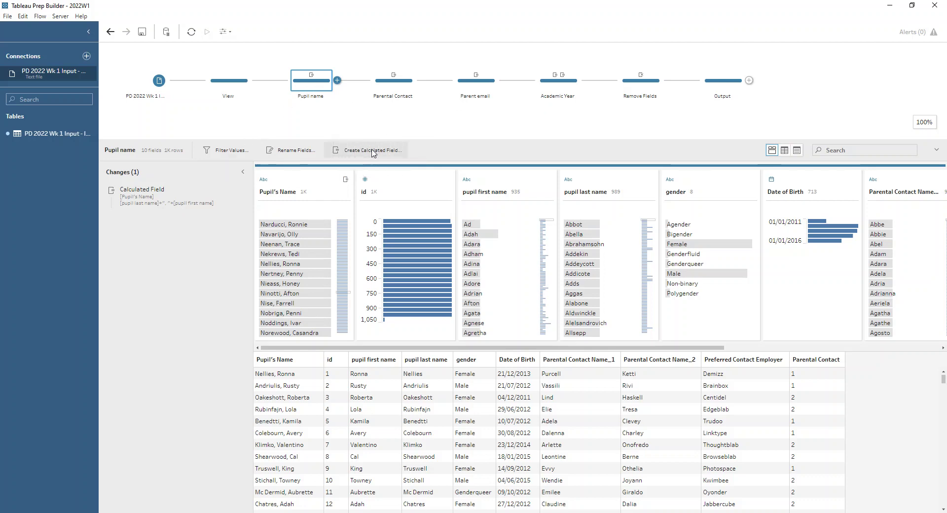
mouse_move(257, 183)
left_click(232, 193)
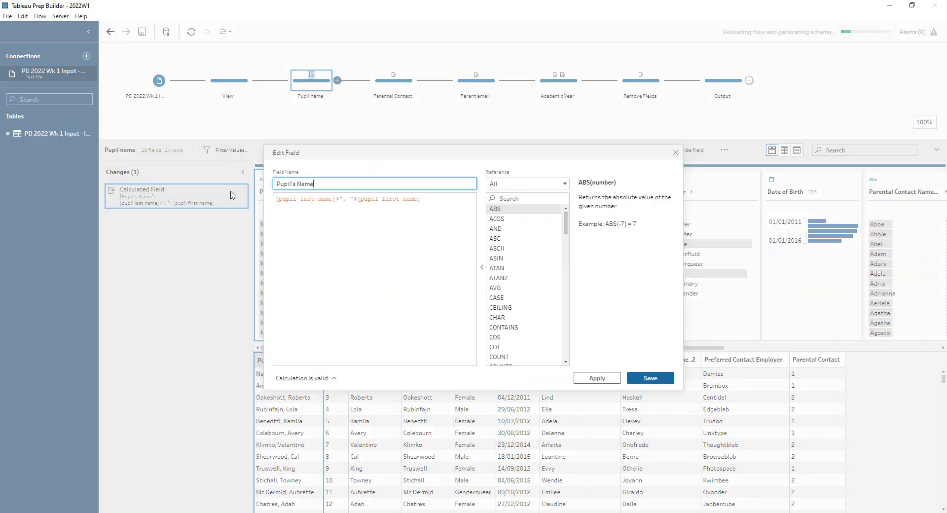
left_click(390, 221)
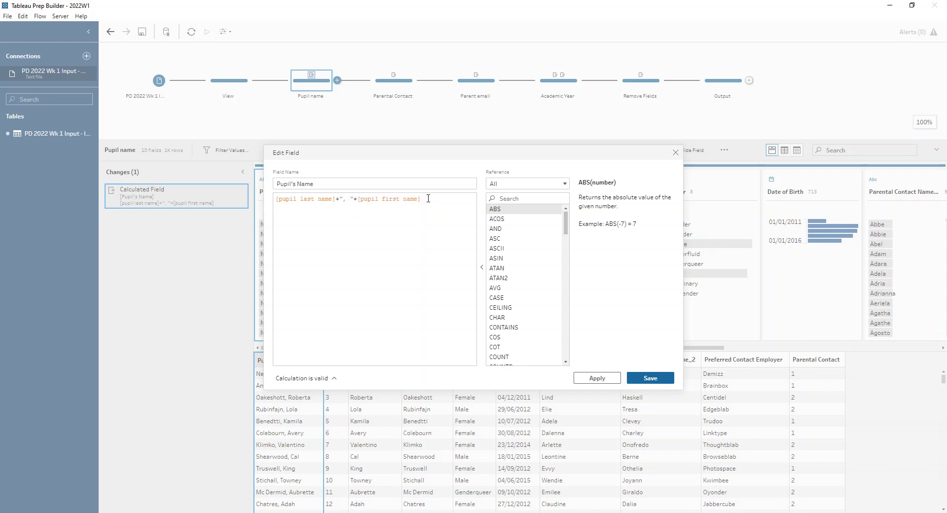
Save Pupil's Name, check row 1 against first and last name, then open Parental Contact.
left_click(649, 378)
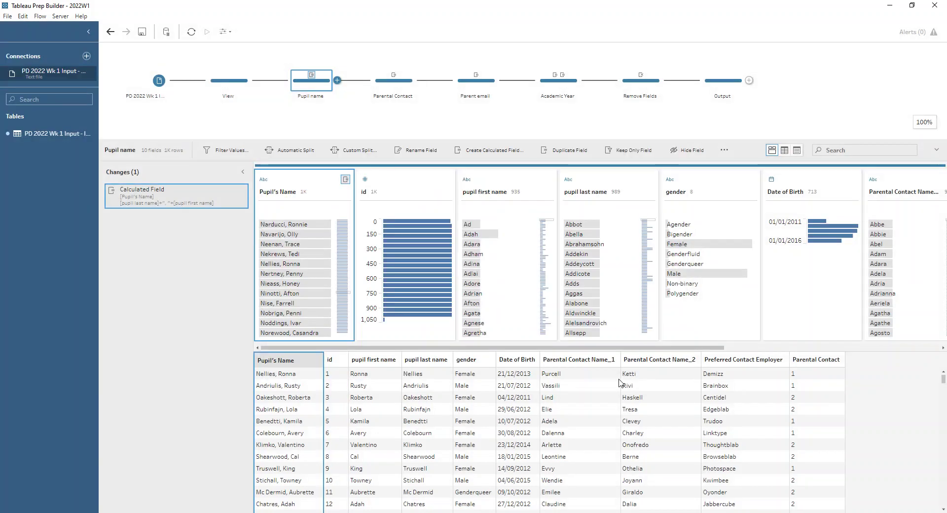
left_click(297, 378)
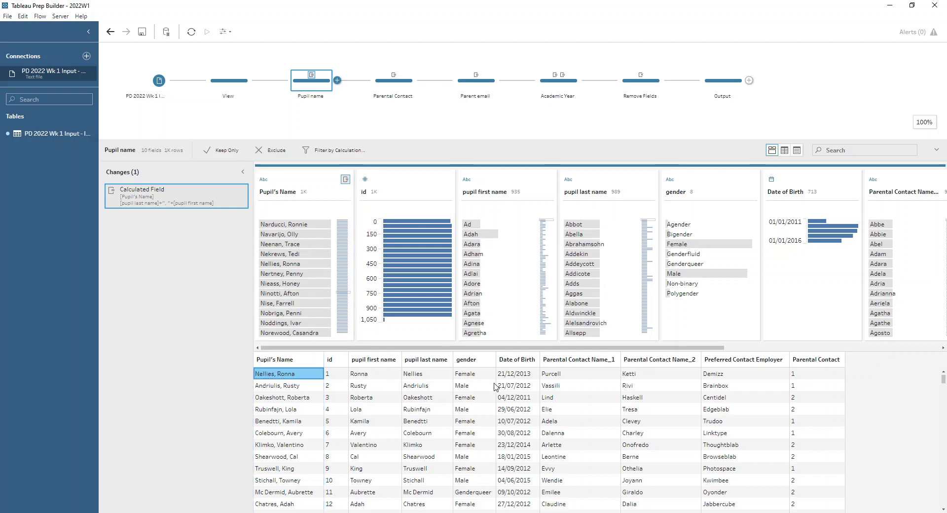
left_click(390, 377)
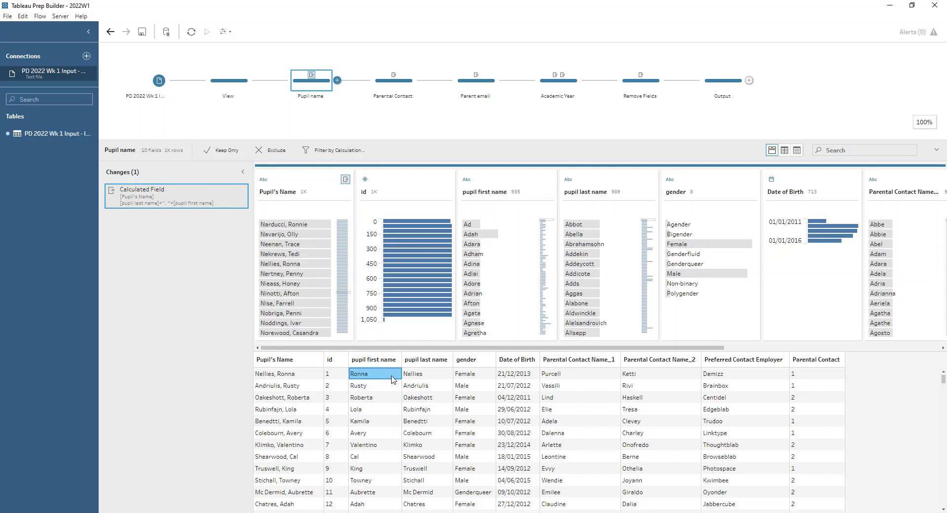
left_click(419, 378)
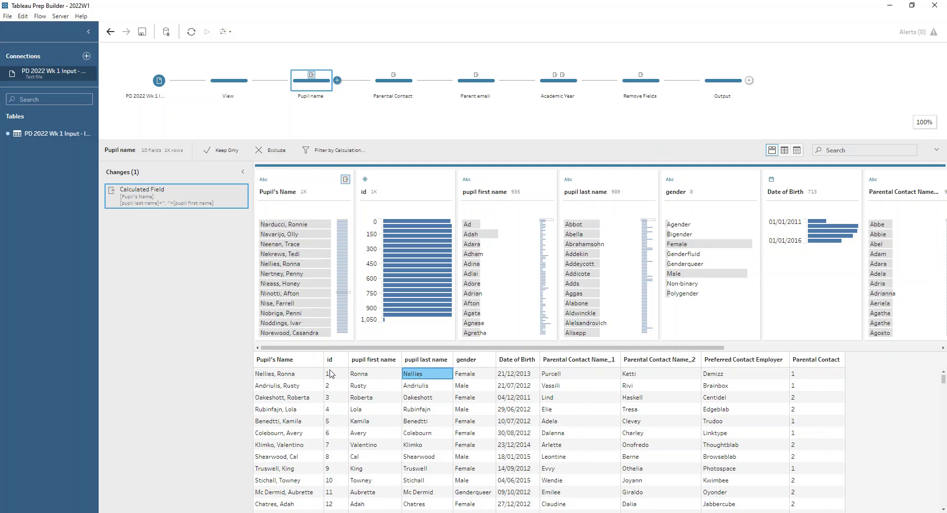
left_click(264, 378)
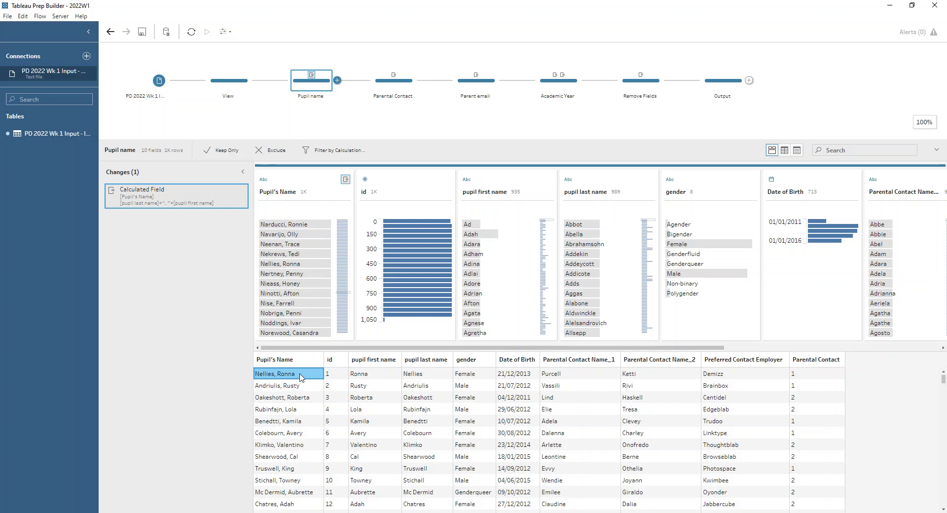
left_click(403, 81)
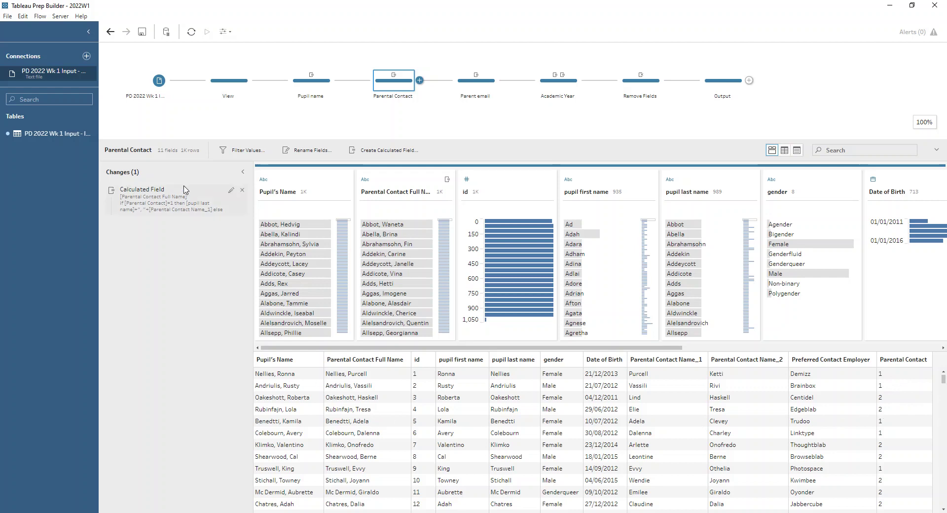
Add a space after the comma on line 2 of Parental Contact Full Name and save.
left_click(231, 191)
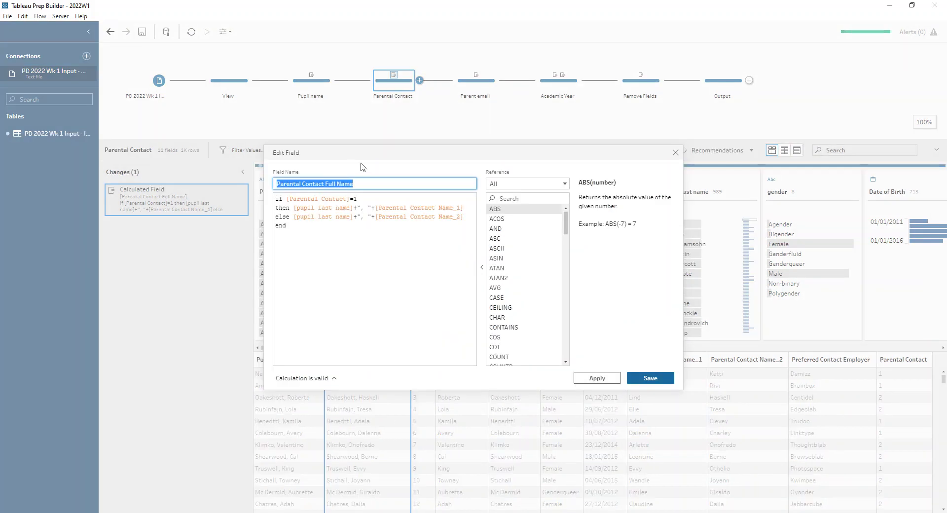
left_click_drag(385, 152, 377, 114)
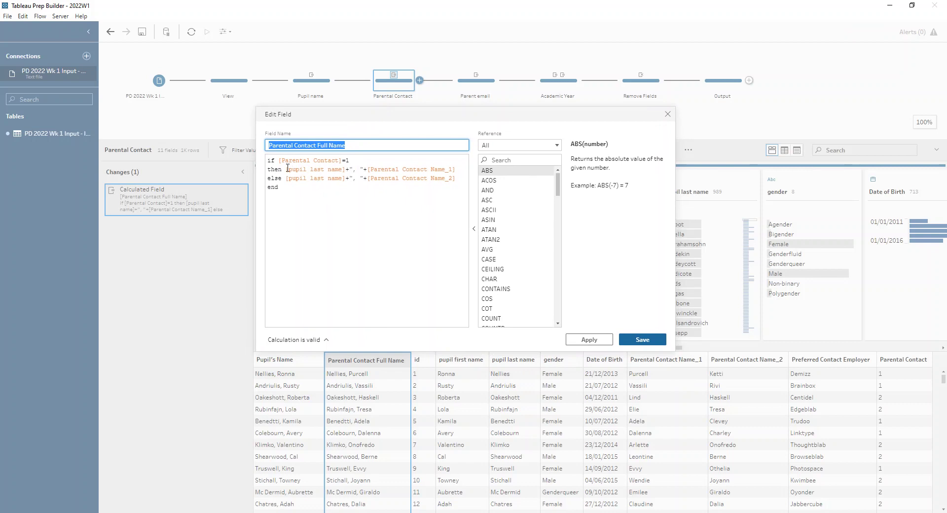
left_click(359, 159)
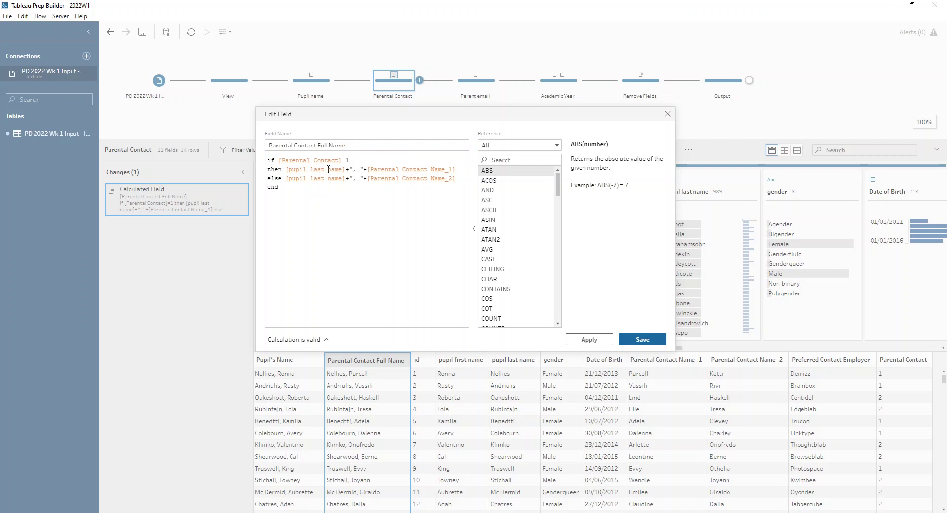
left_click(358, 171)
left_click(460, 171)
left_click(458, 176)
left_click(642, 339)
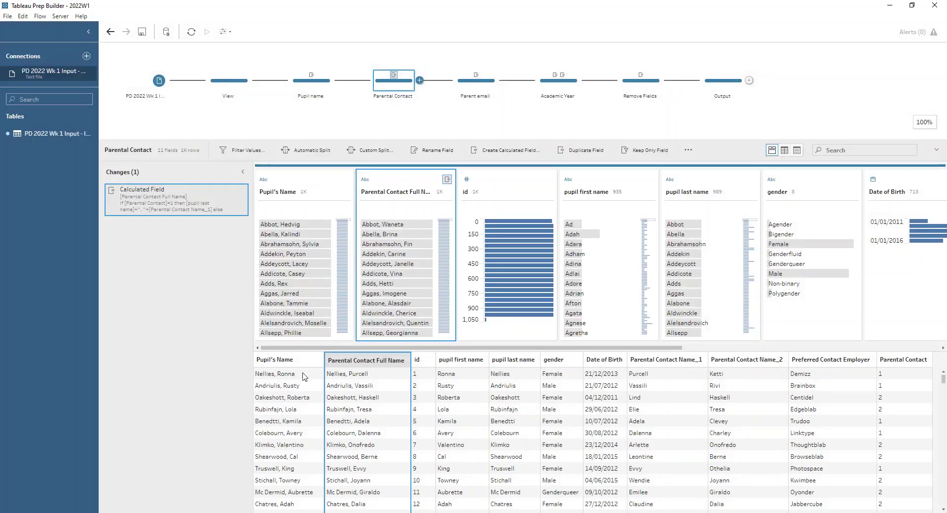
left_click(303, 376)
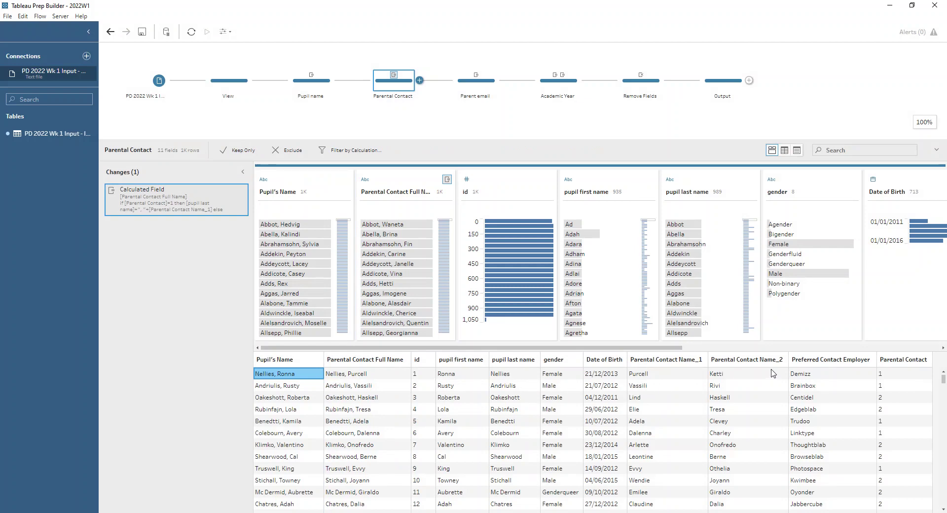
left_click(897, 375)
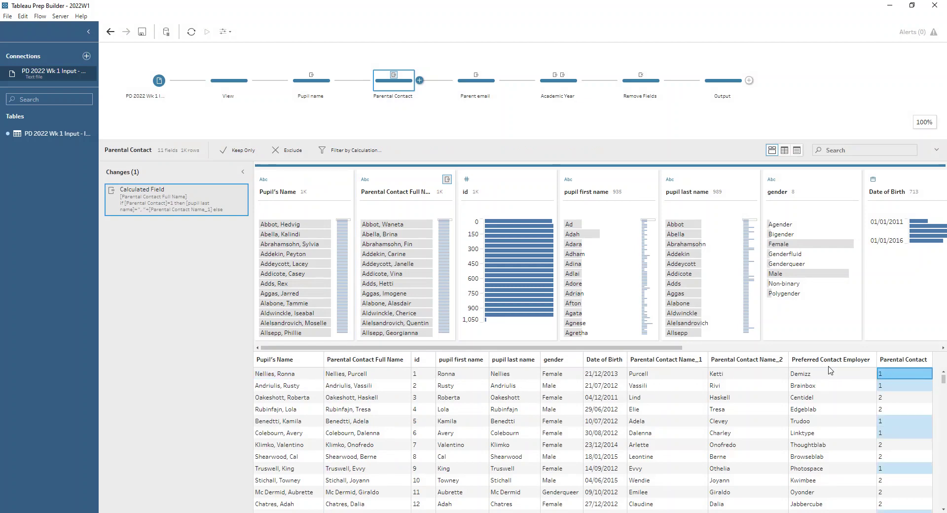
left_click(644, 377)
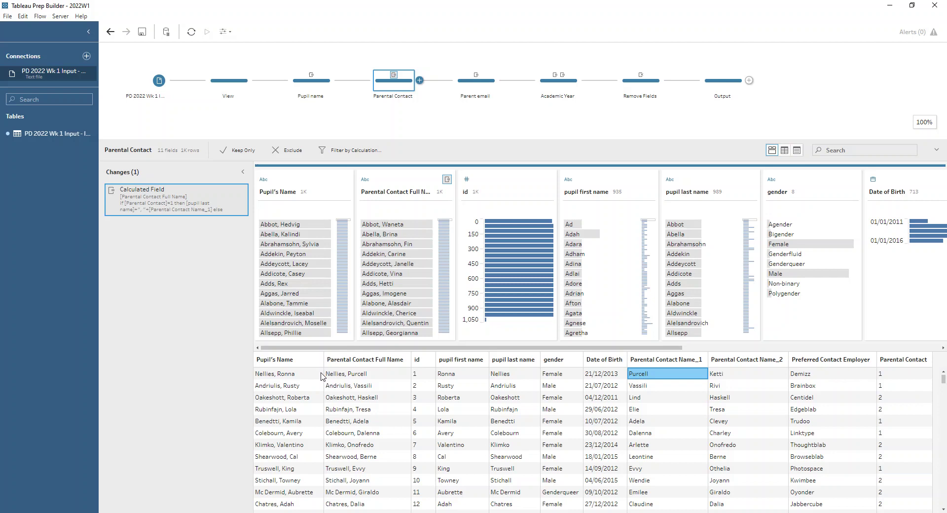
left_click(347, 379)
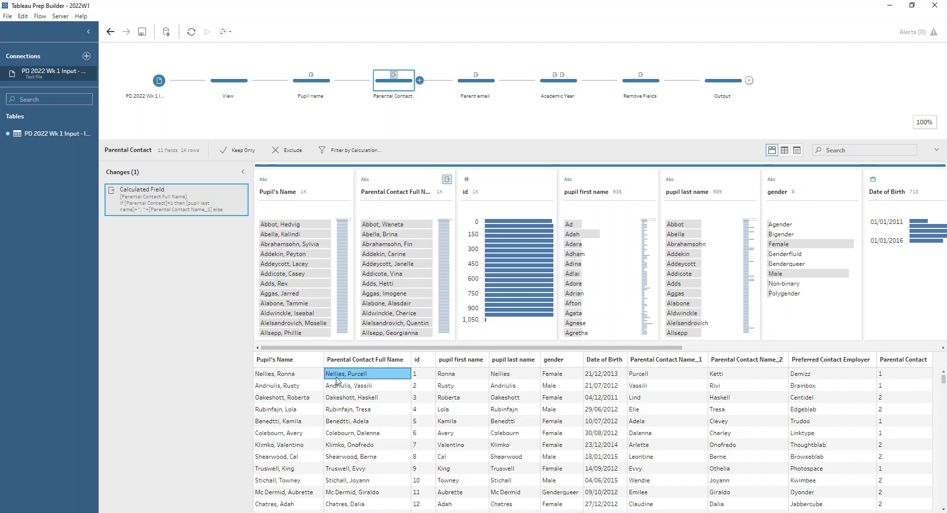
Make the email formula's else branch use Parental Contact Name_2 and save Parental Contact Email Address.
left_click(470, 78)
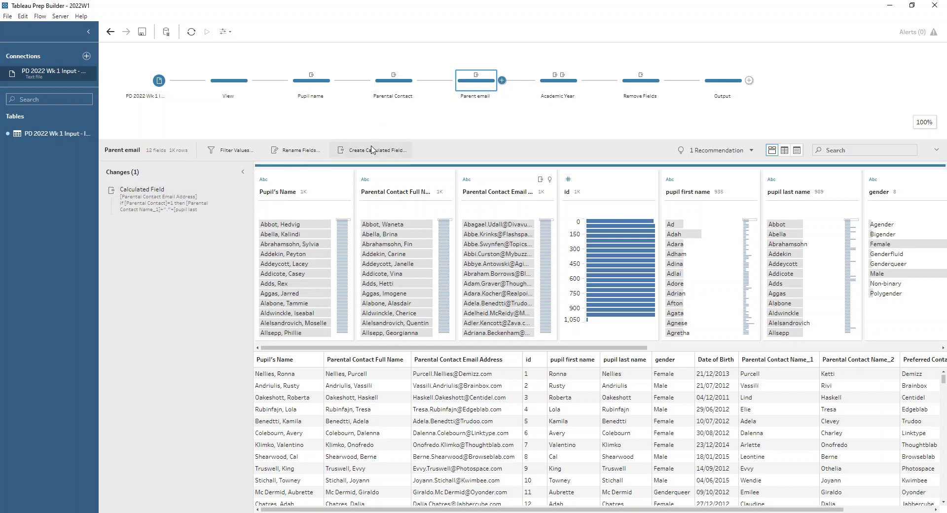
left_click(231, 191)
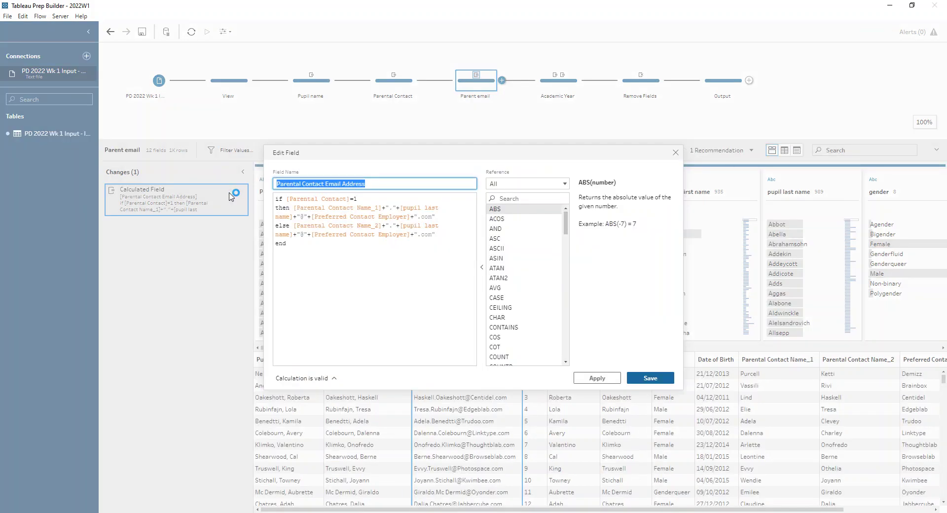
left_click(365, 198)
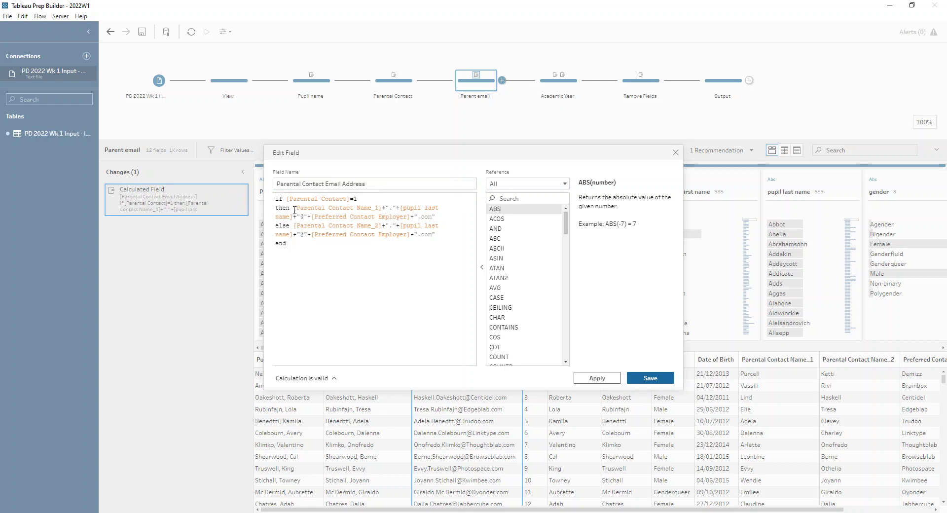
left_click_drag(293, 210, 386, 209)
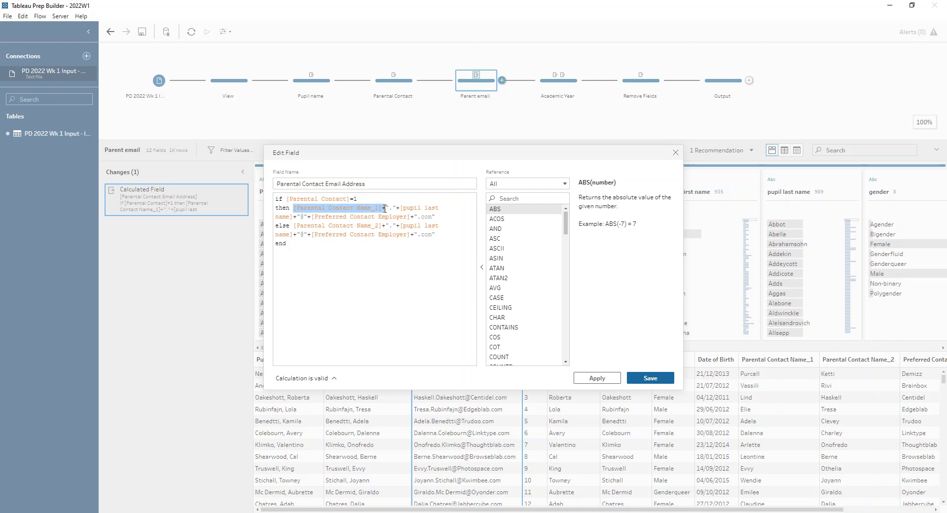
left_click(385, 209)
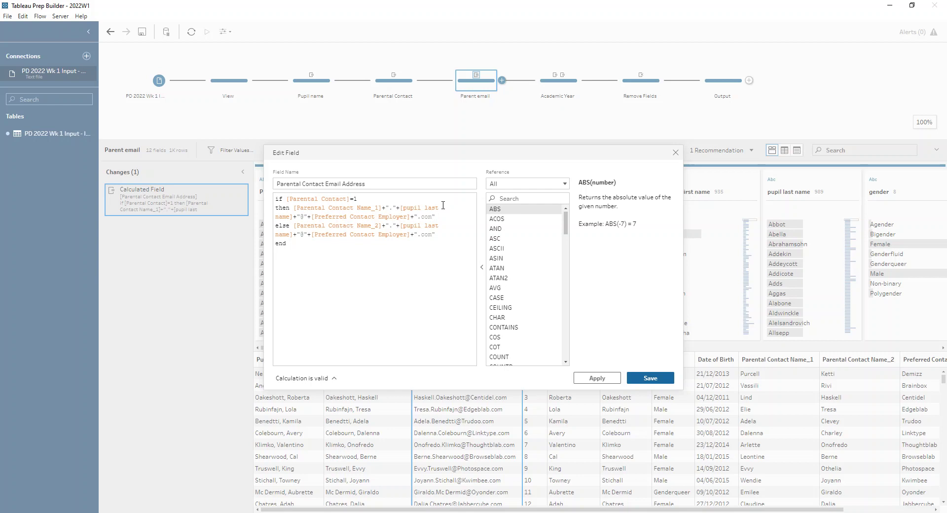
left_click(306, 217)
left_click_drag(443, 215, 290, 208)
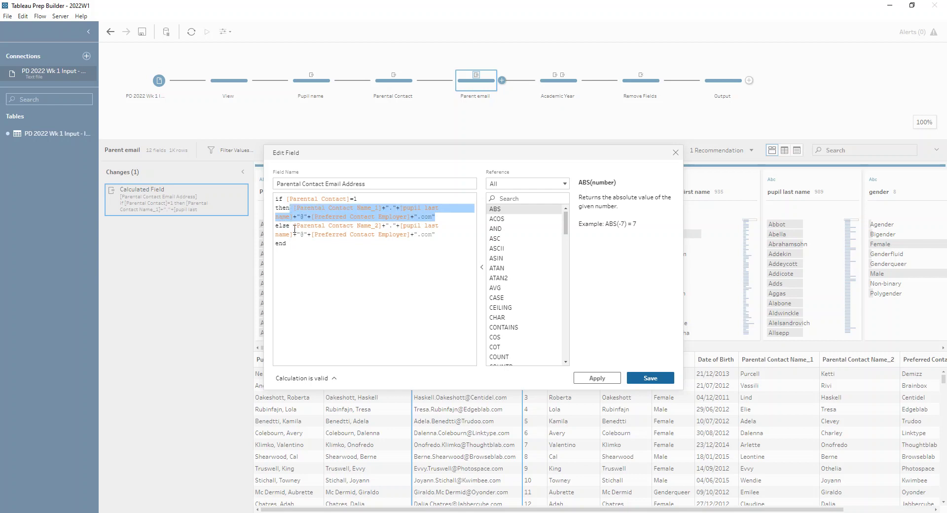
left_click_drag(294, 226, 385, 227)
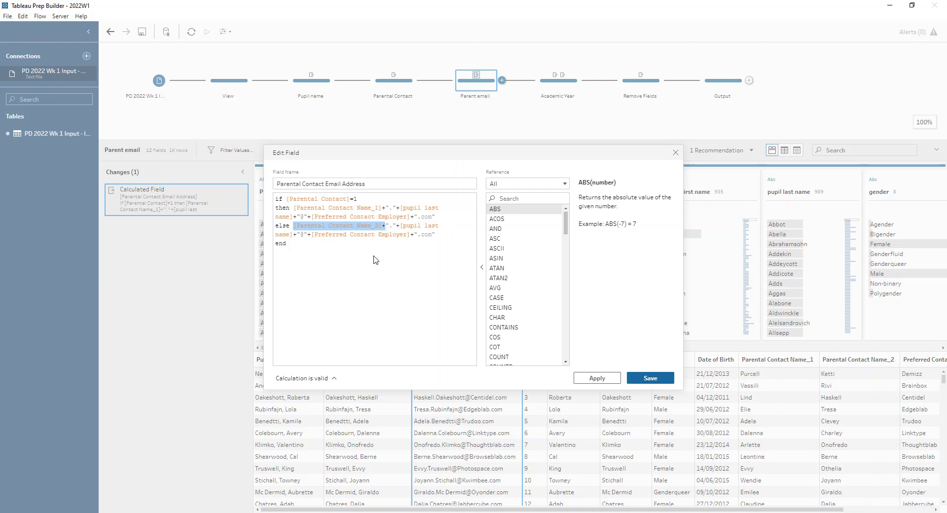
left_click(454, 232)
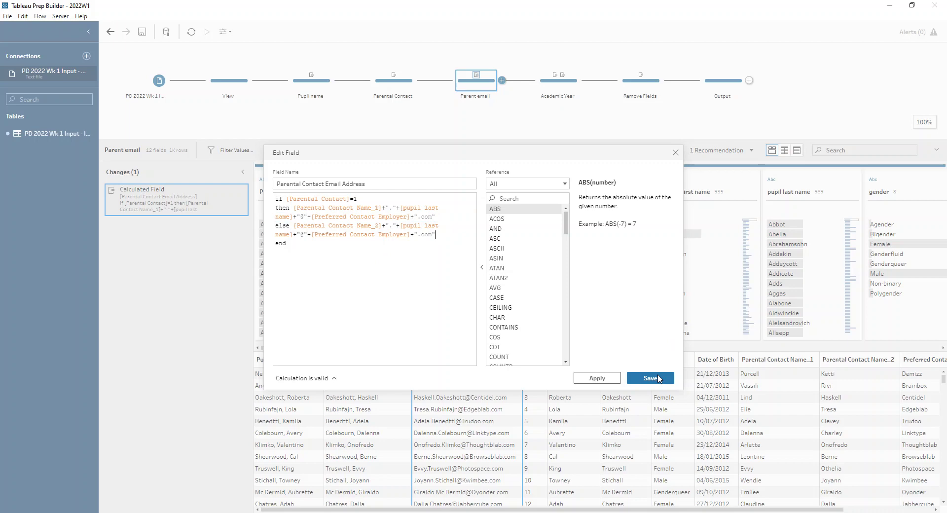
left_click(659, 379)
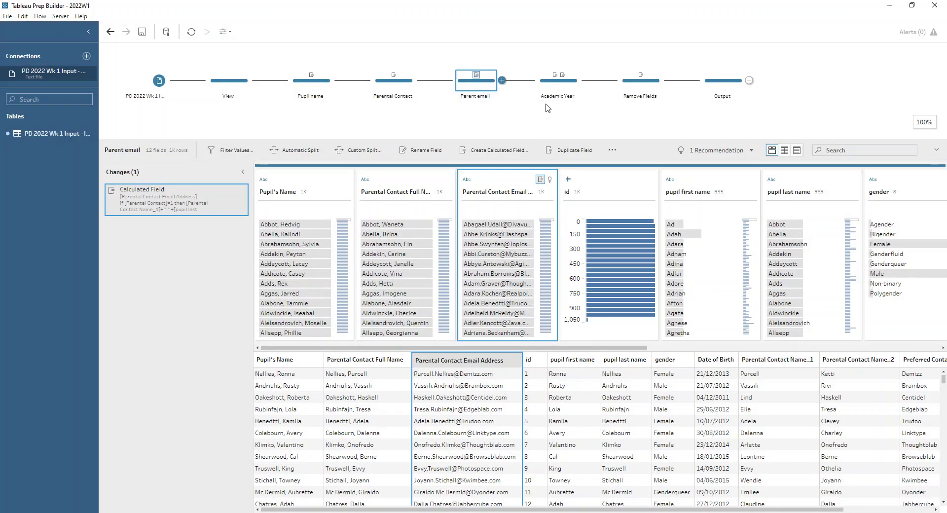
View the Academic Year step at its Duplicate Field change and inspect Date of Birth-1's menus.
left_click(547, 88)
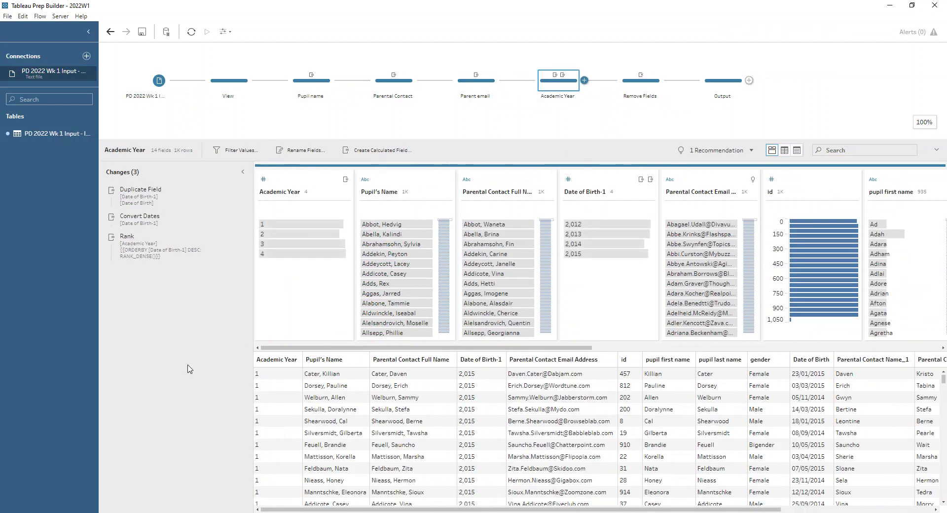
left_click(177, 195)
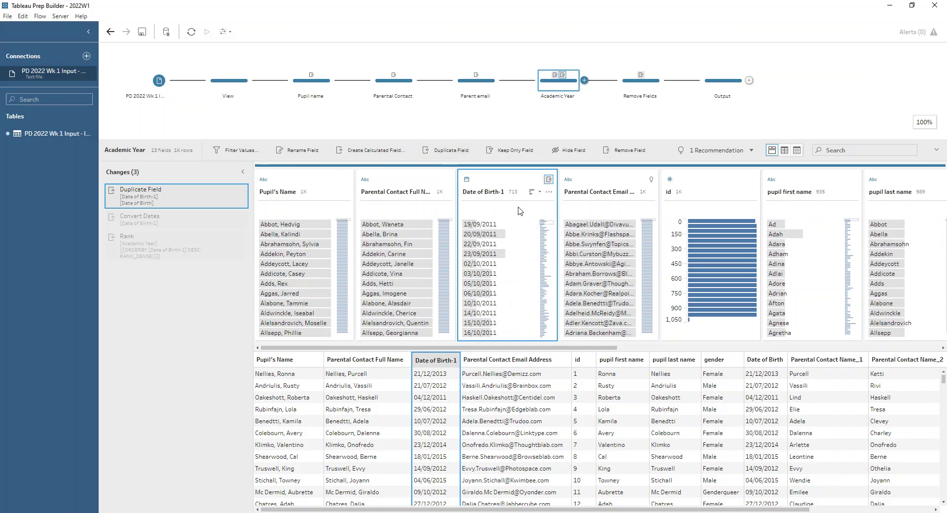
right_click(532, 186)
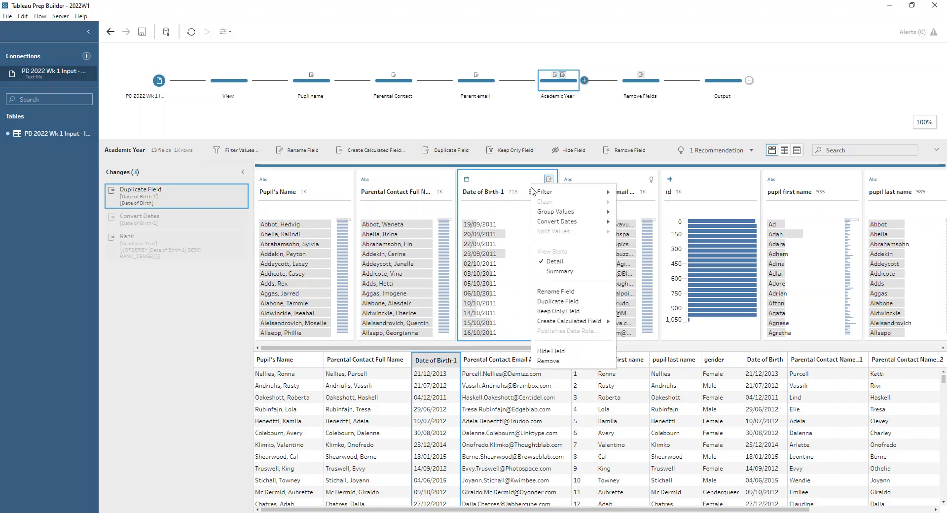
left_click(511, 215)
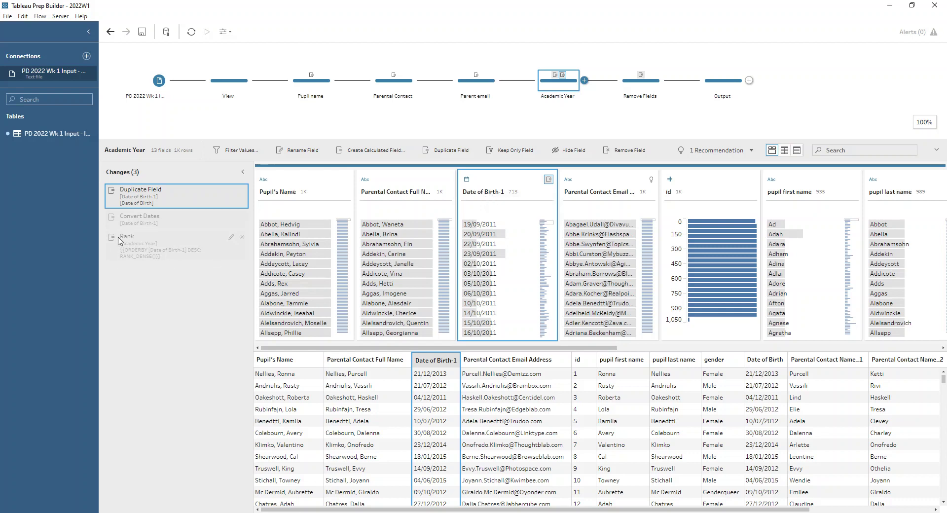
left_click(549, 191)
mouse_move(582, 239)
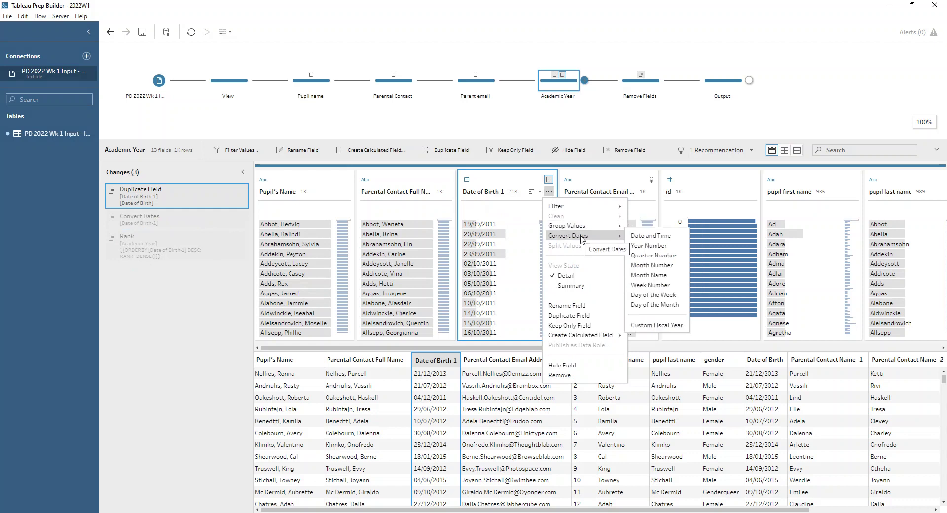
Try a custom fiscal year conversion (Year Number, September start) on Date of Birth-1, then cancel.
left_click(675, 325)
left_click(439, 257)
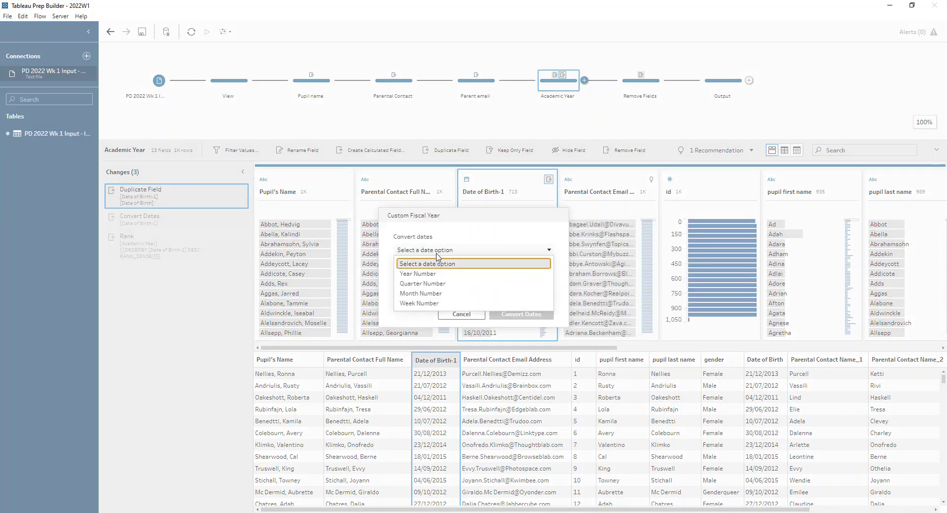
left_click(438, 270)
left_click(436, 280)
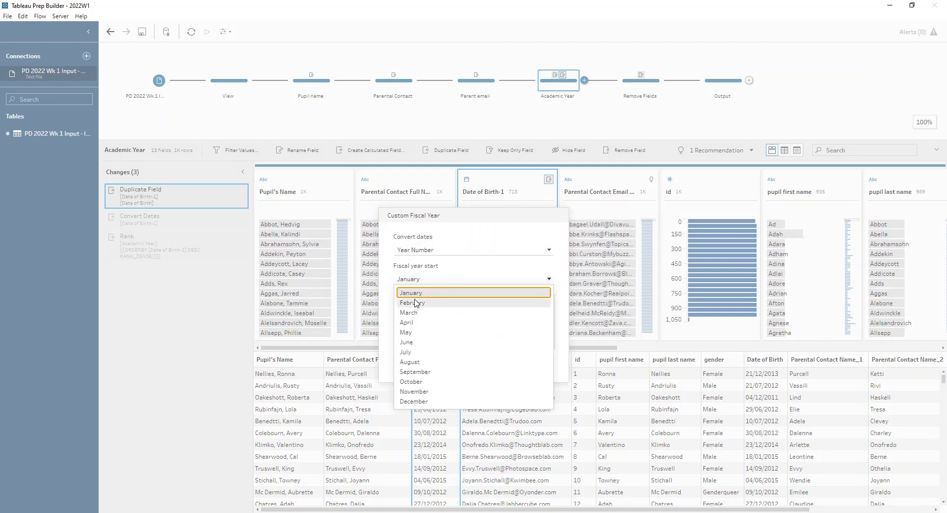
left_click(417, 372)
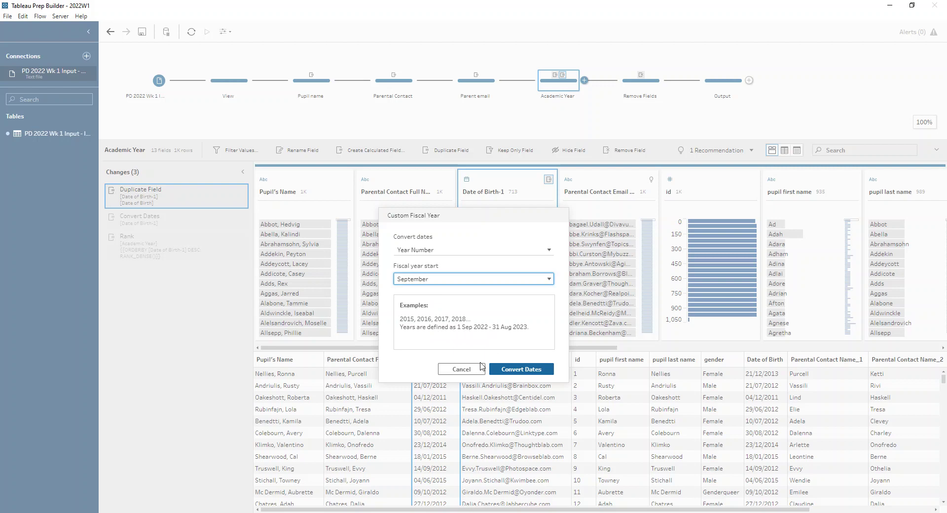
left_click(463, 369)
View the step at its Convert Dates change, showing birth years 2,012–2,015.
left_click(142, 222)
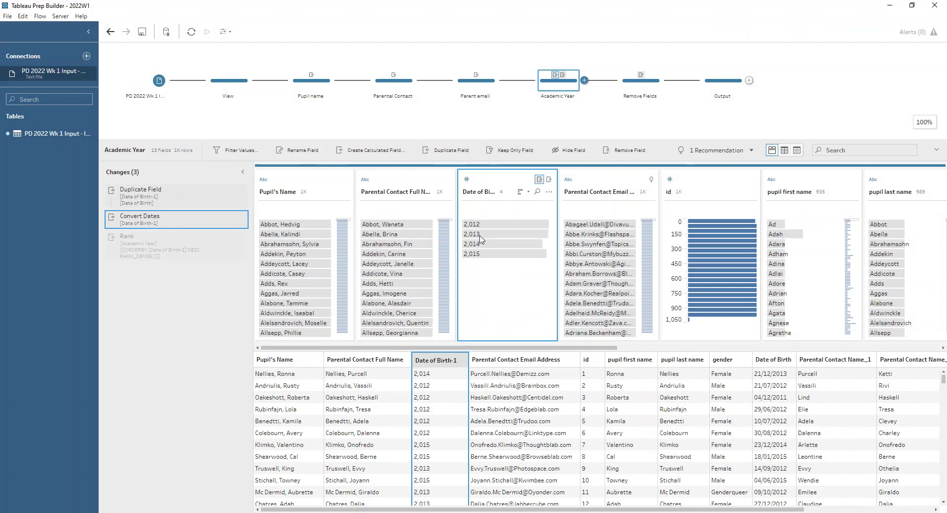
mouse_move(486, 261)
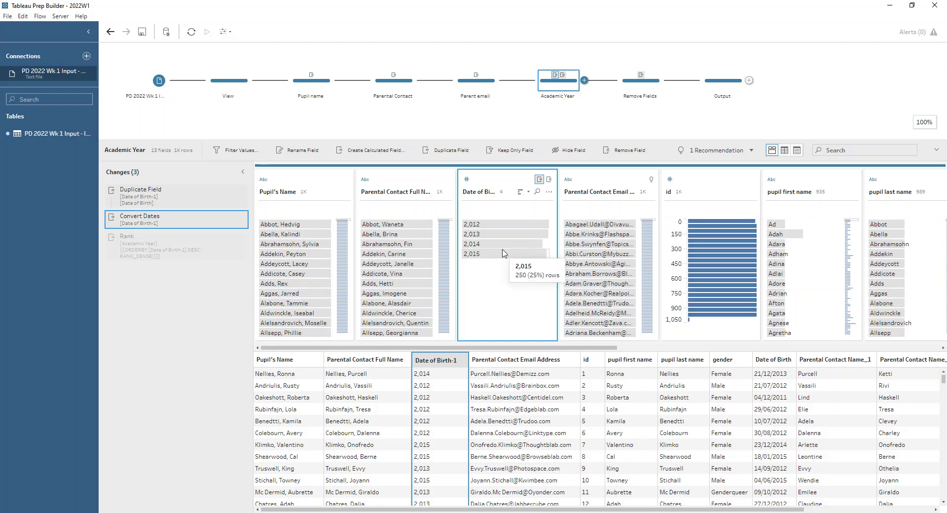
mouse_move(499, 229)
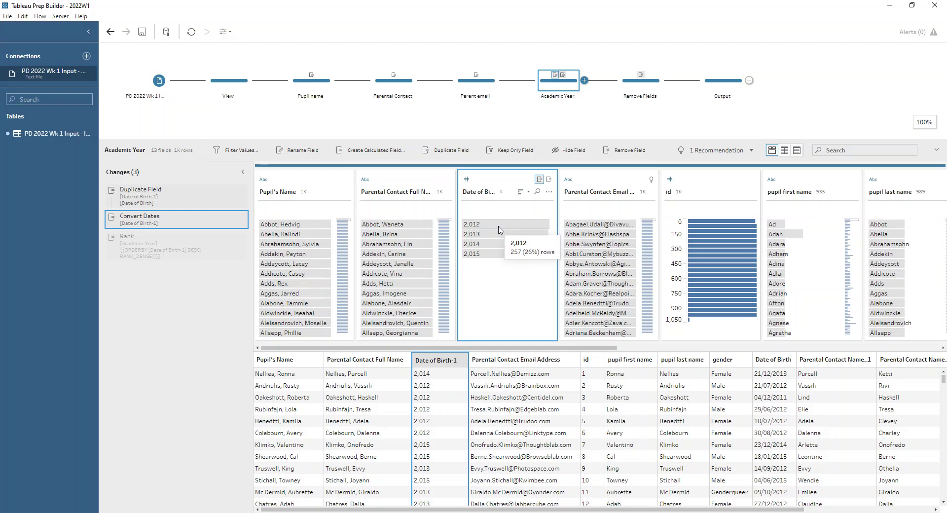
mouse_move(215, 247)
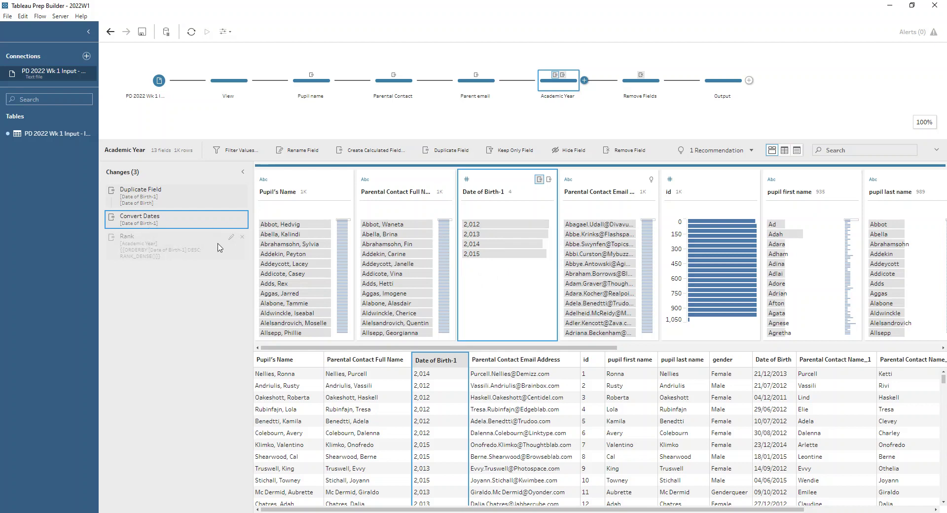
Add a descending Dense Rank calculation on Date of Birth-1, numbering 2,015–2,012 as 1–4.
mouse_move(548, 209)
left_click(549, 191)
mouse_move(580, 327)
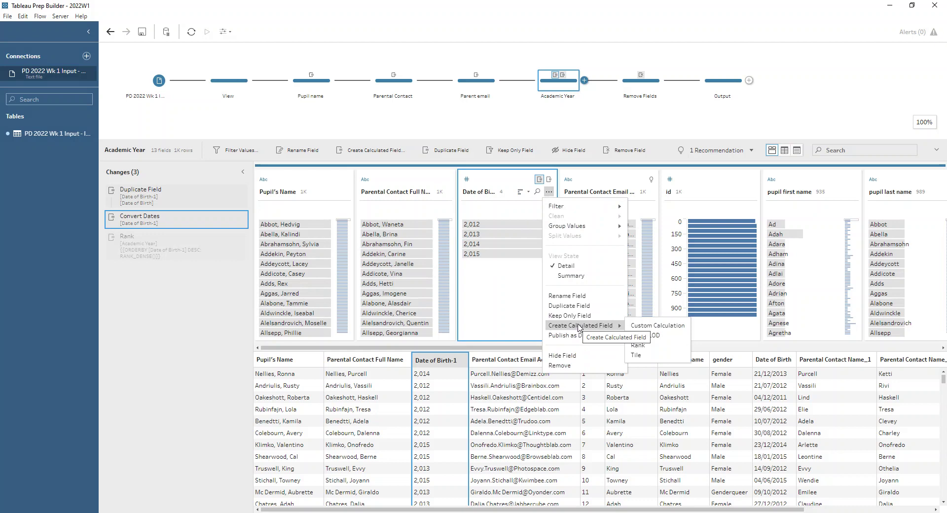
left_click(632, 345)
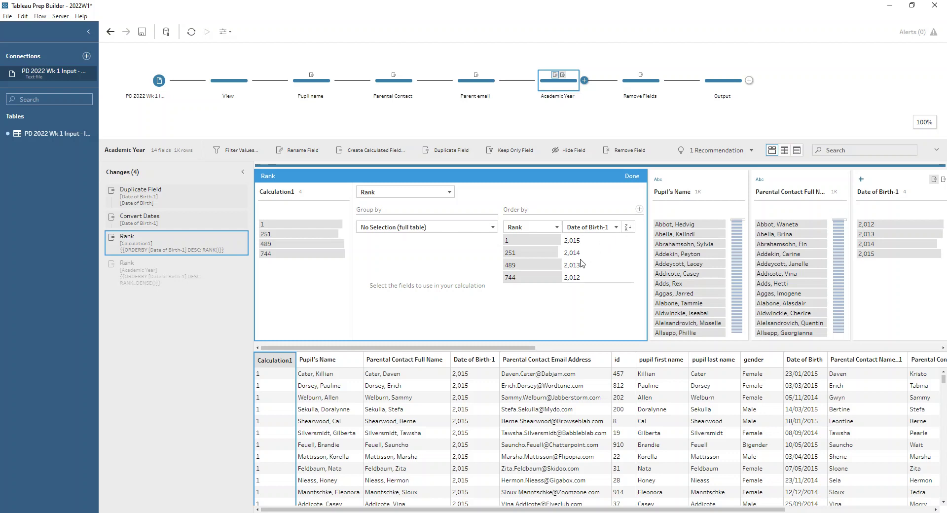
left_click(542, 227)
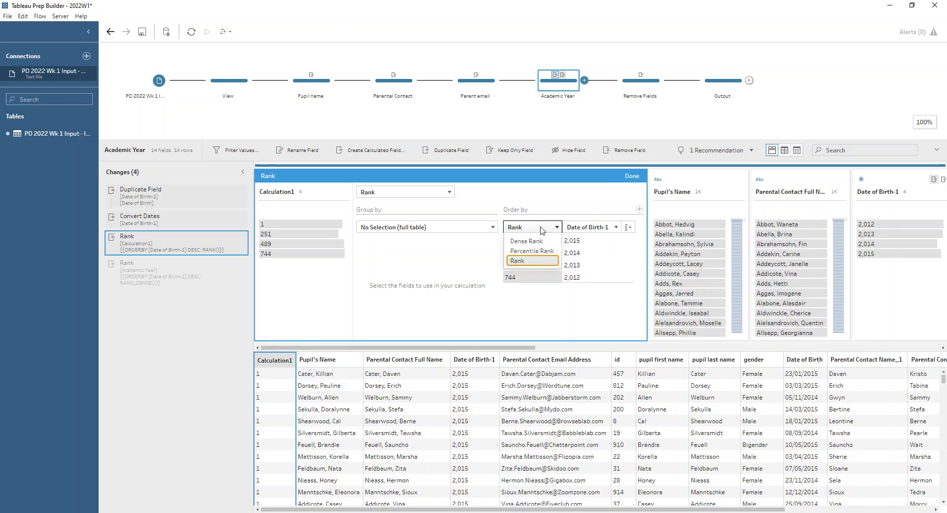
left_click(535, 251)
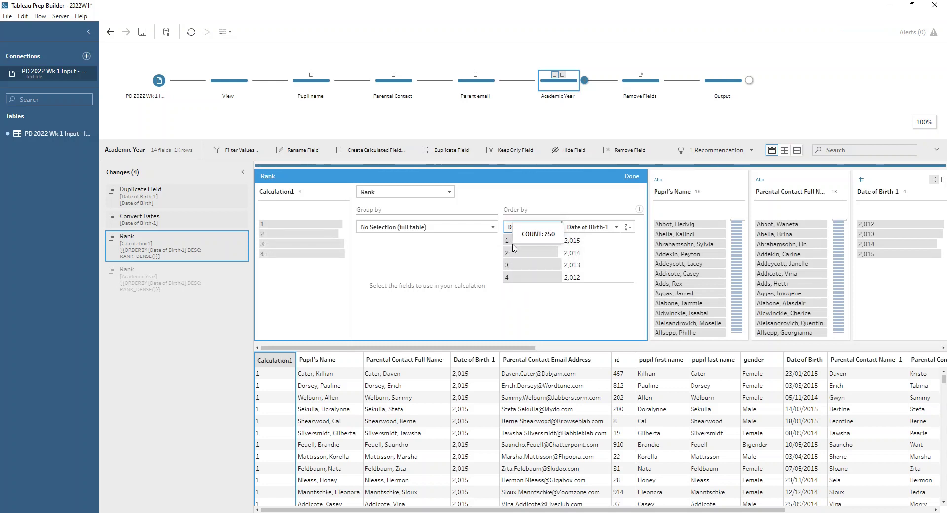
mouse_move(509, 281)
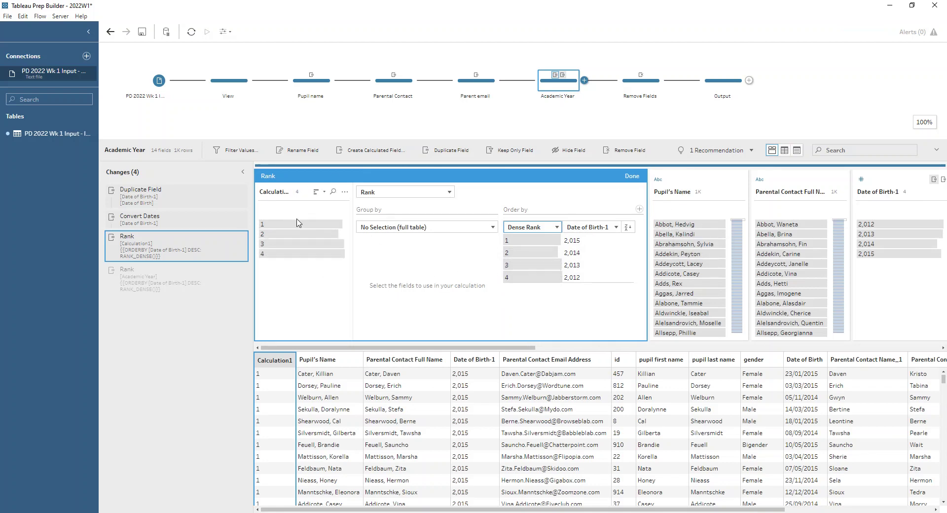
left_click(211, 255)
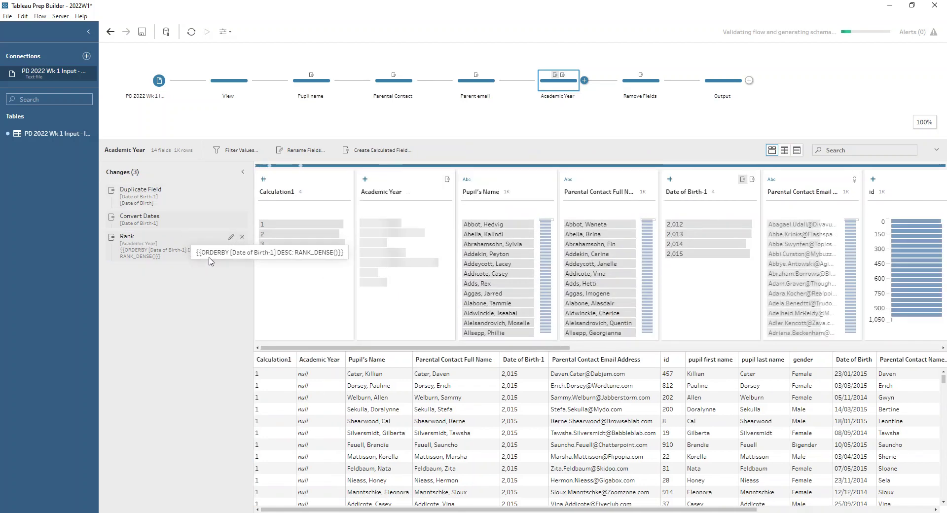
Check Academic Year at the Rank change, then view the Remove Fields step's four kept fields.
left_click(182, 254)
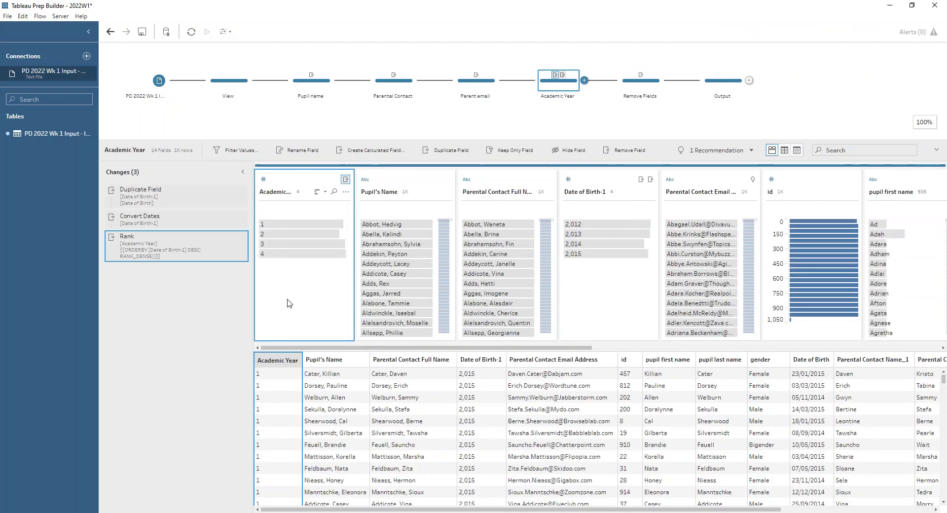
left_click(650, 87)
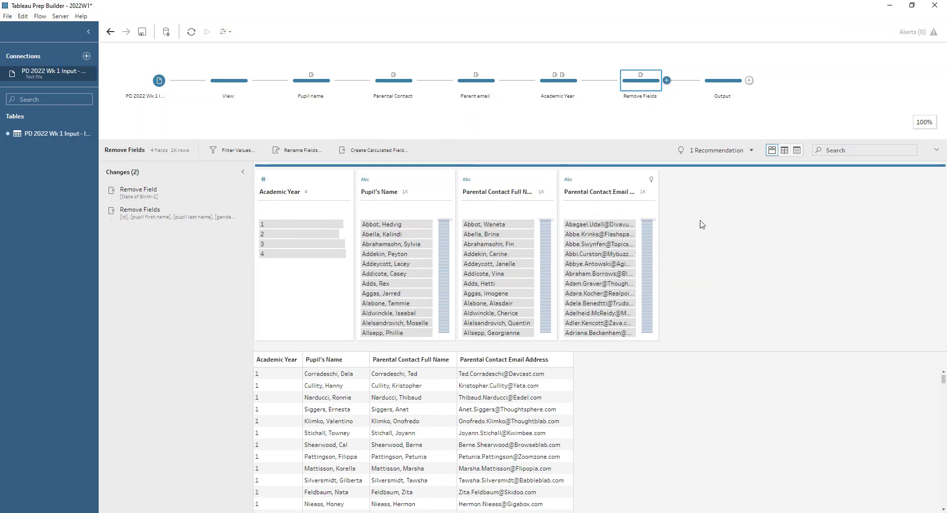
Open the Output step to confirm it receives 4 fields and 1K rows.
left_click(723, 80)
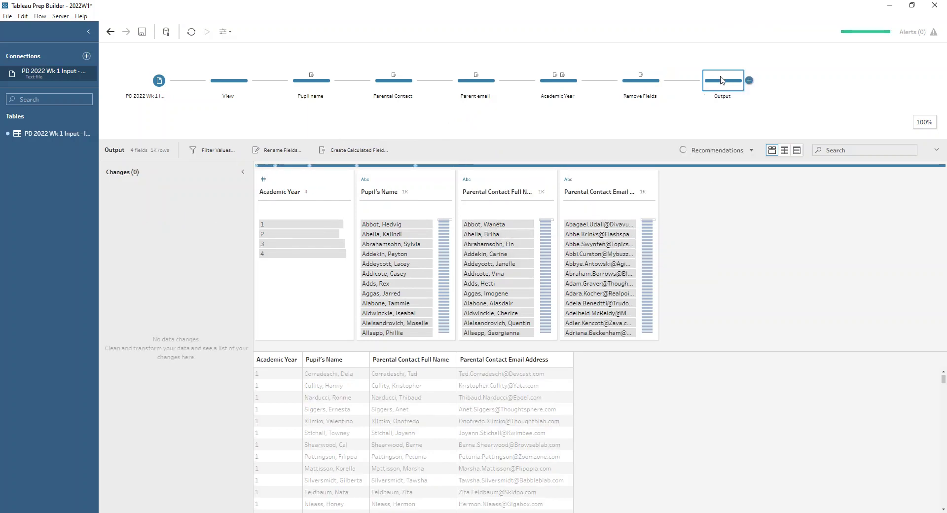